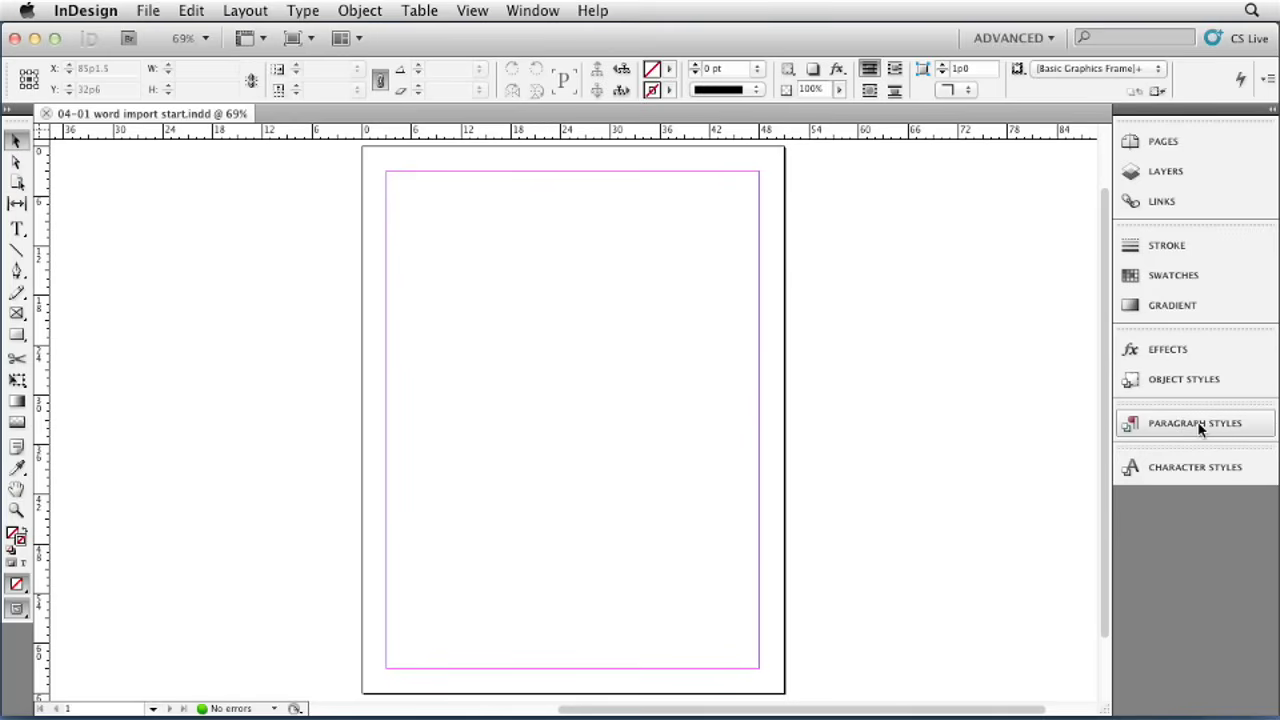
Step: Float the Paragraph Styles panel out of the dock, expanded, beside the page
drag(1199, 428, 944, 360)
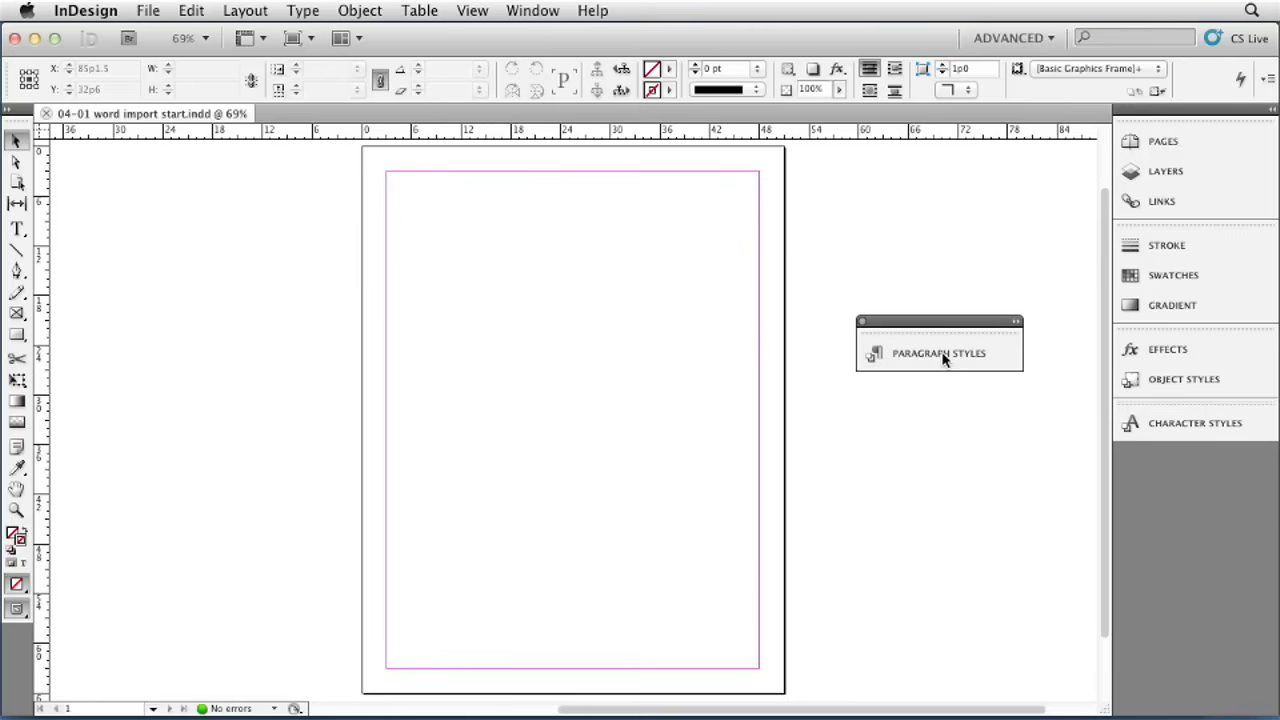
click(1015, 320)
drag(998, 325, 982, 209)
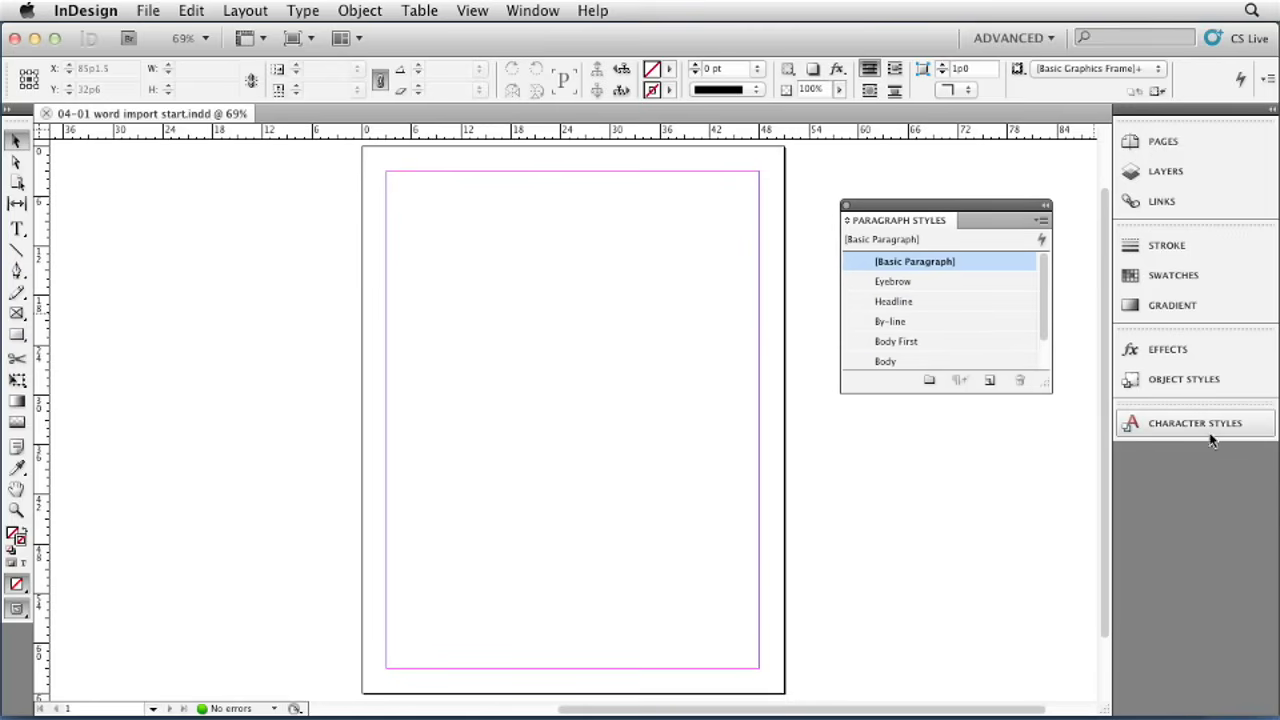
Step: Stack the expanded Character Styles panel under Paragraph Styles and enlarge it to show all styles
drag(1215, 427, 943, 440)
click(1007, 441)
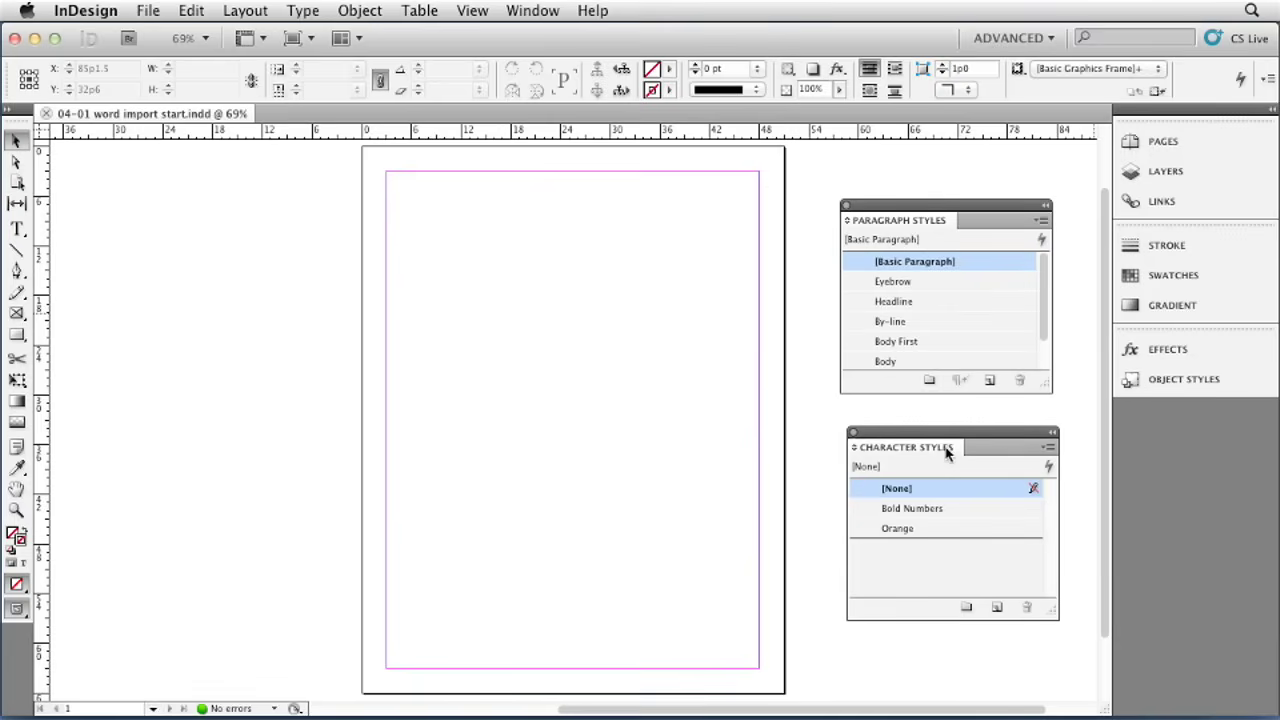
drag(948, 447, 950, 400)
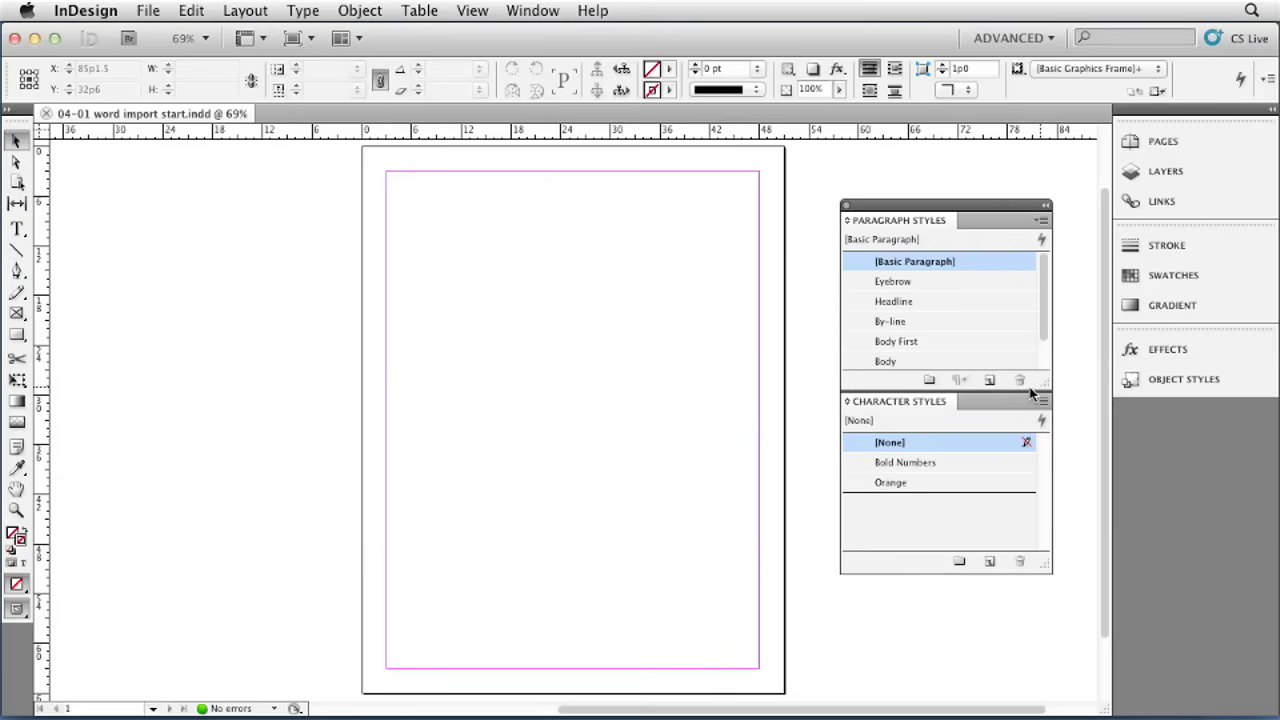
drag(1029, 391, 1020, 500)
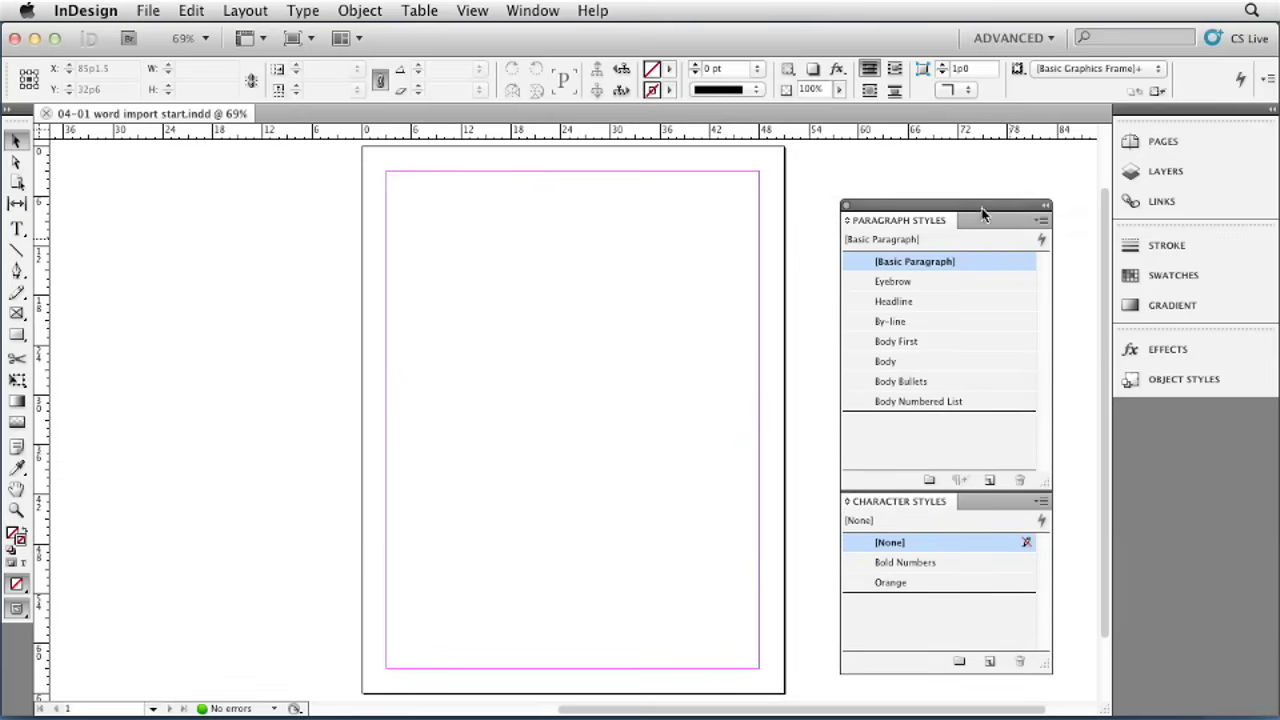
drag(980, 210, 1011, 180)
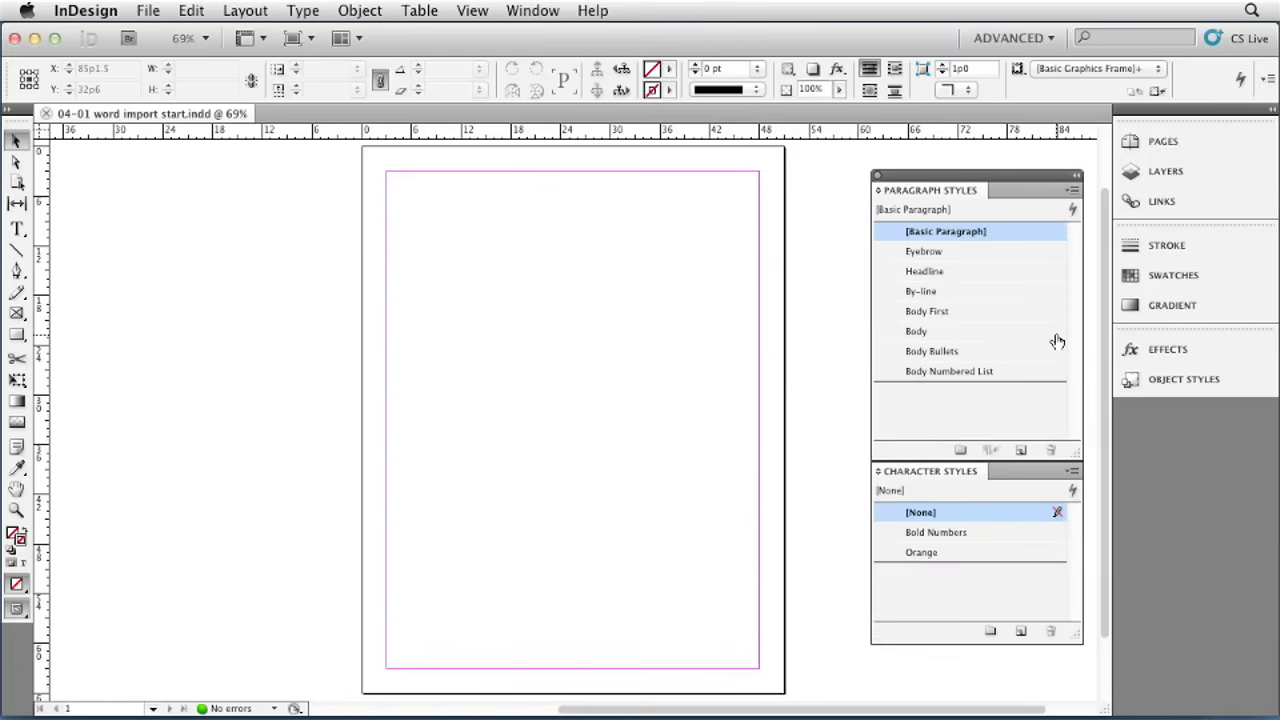
Step: Place health_article.doc from Exercise Files/Ch_04/04_01 with Show Import Options checked
click(148, 10)
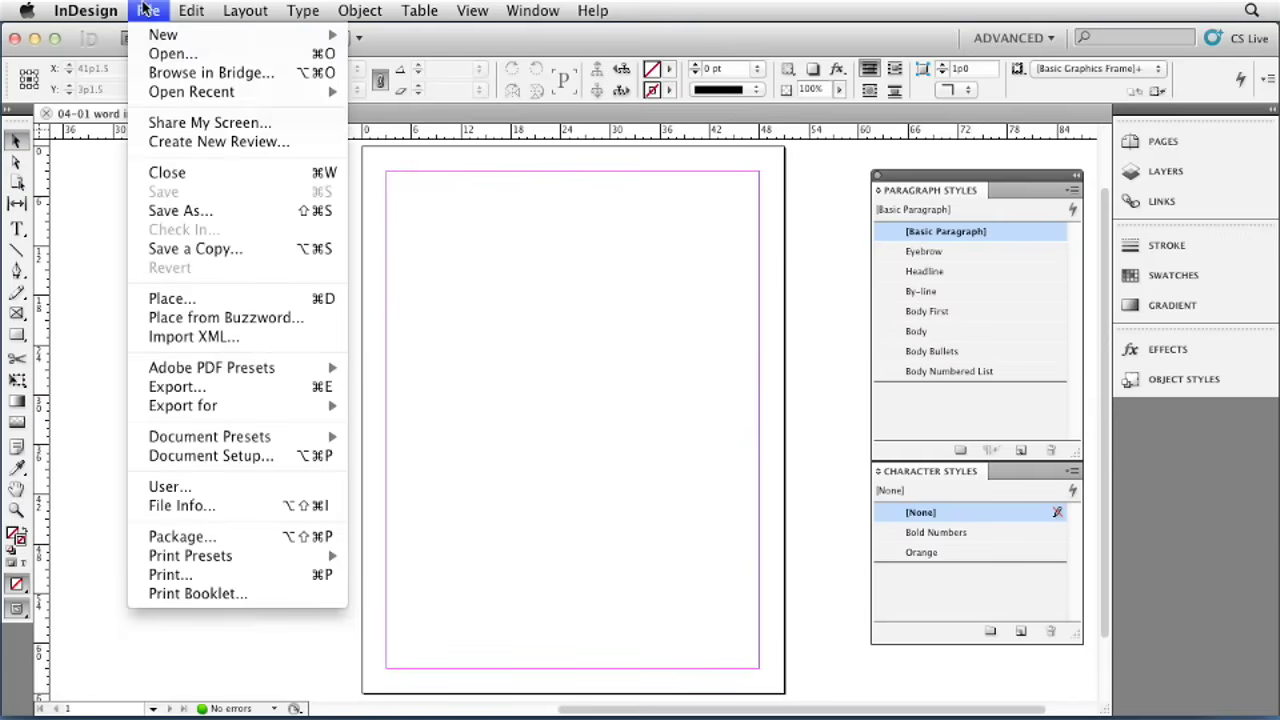
click(191, 305)
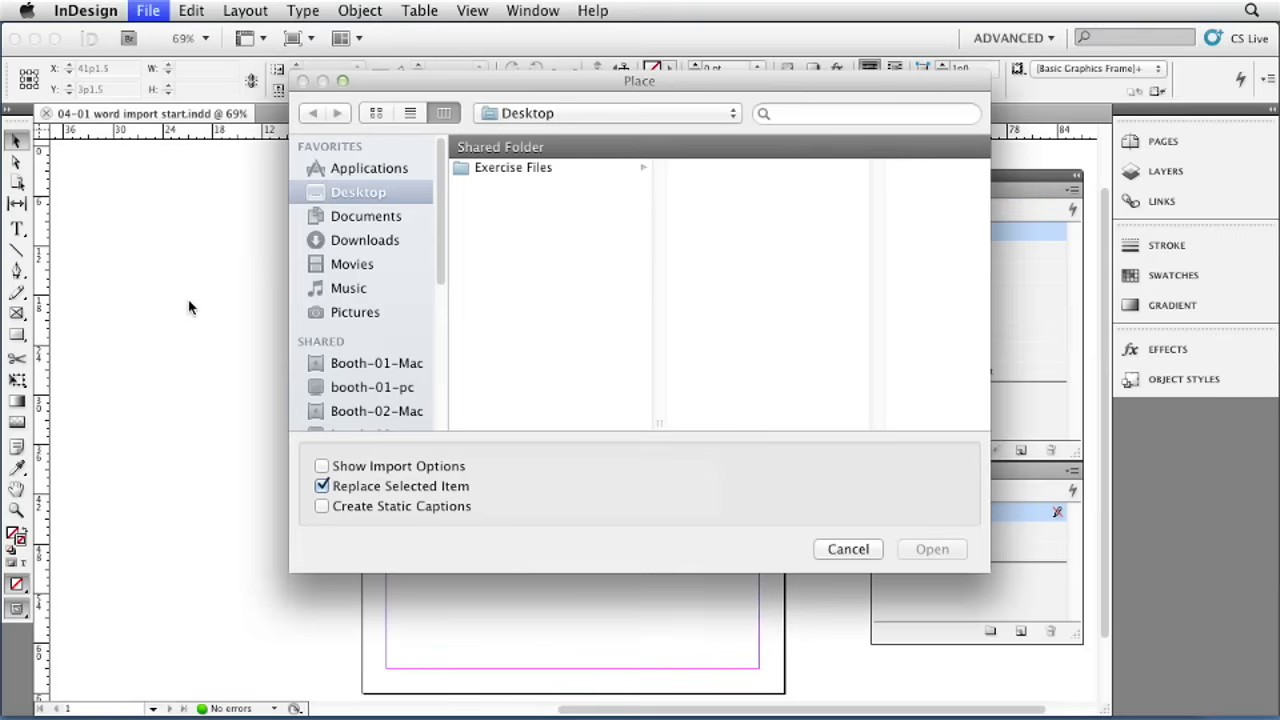
click(518, 170)
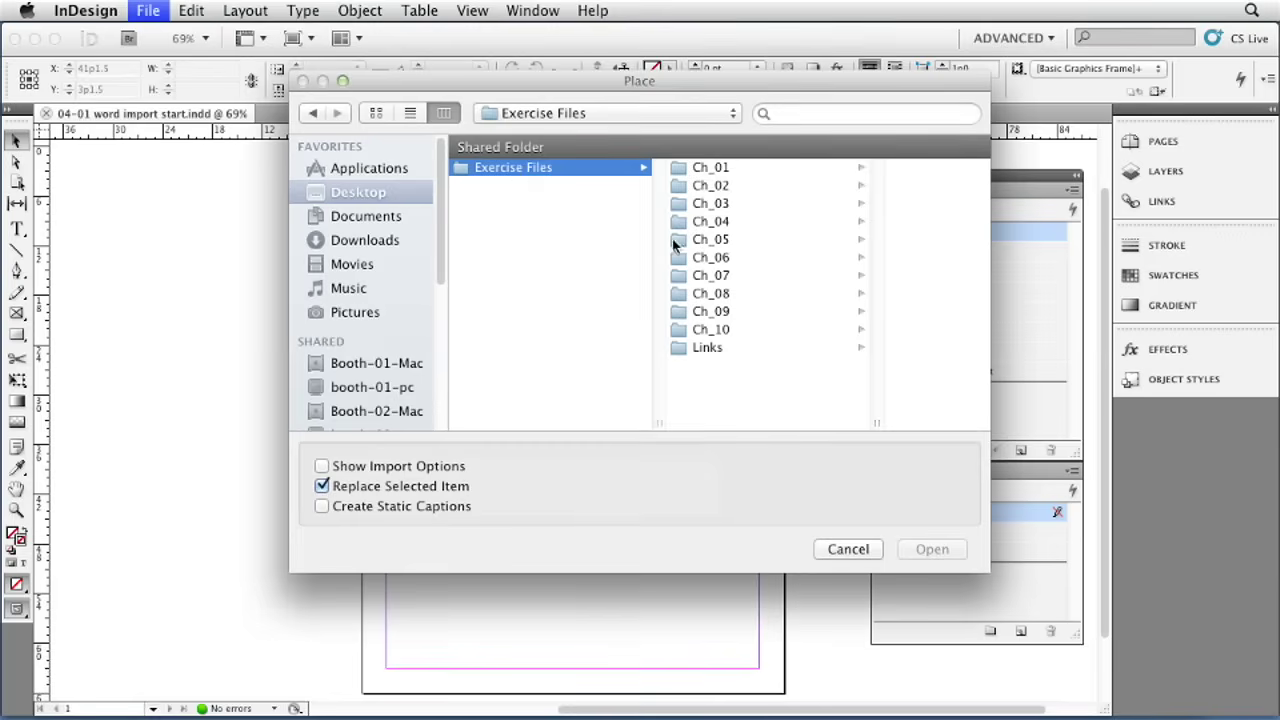
click(722, 220)
click(813, 168)
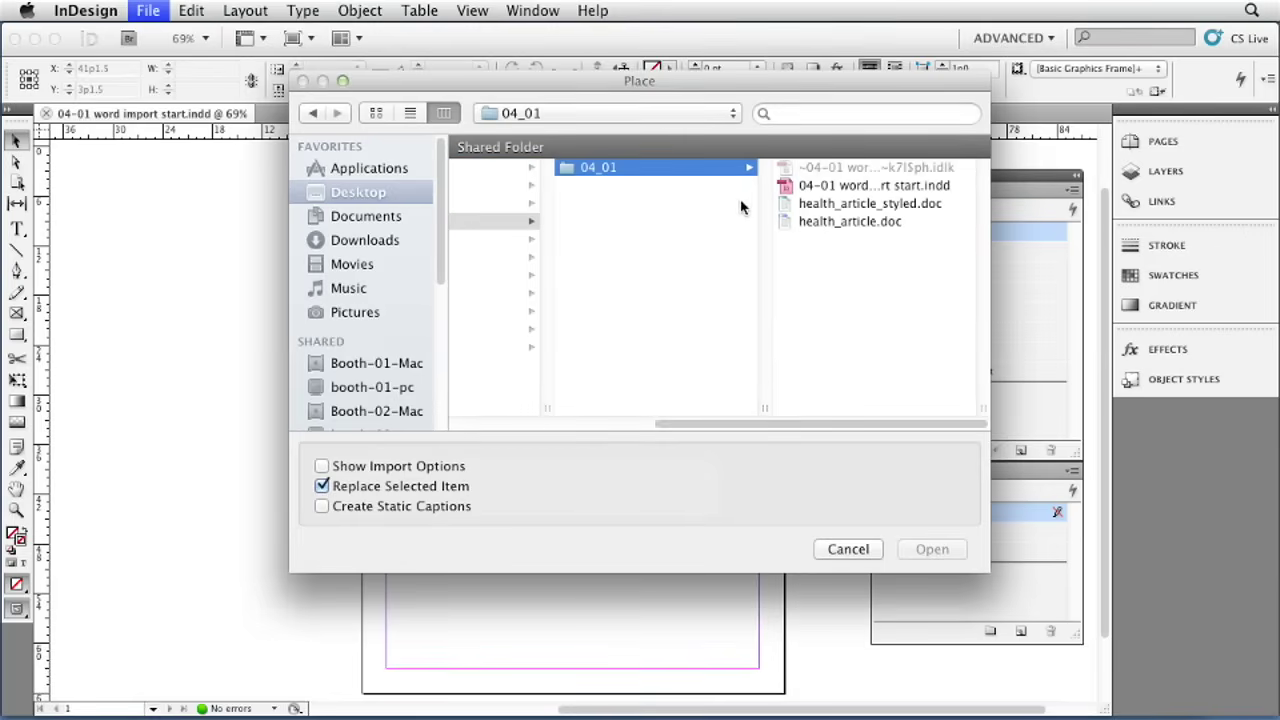
click(850, 221)
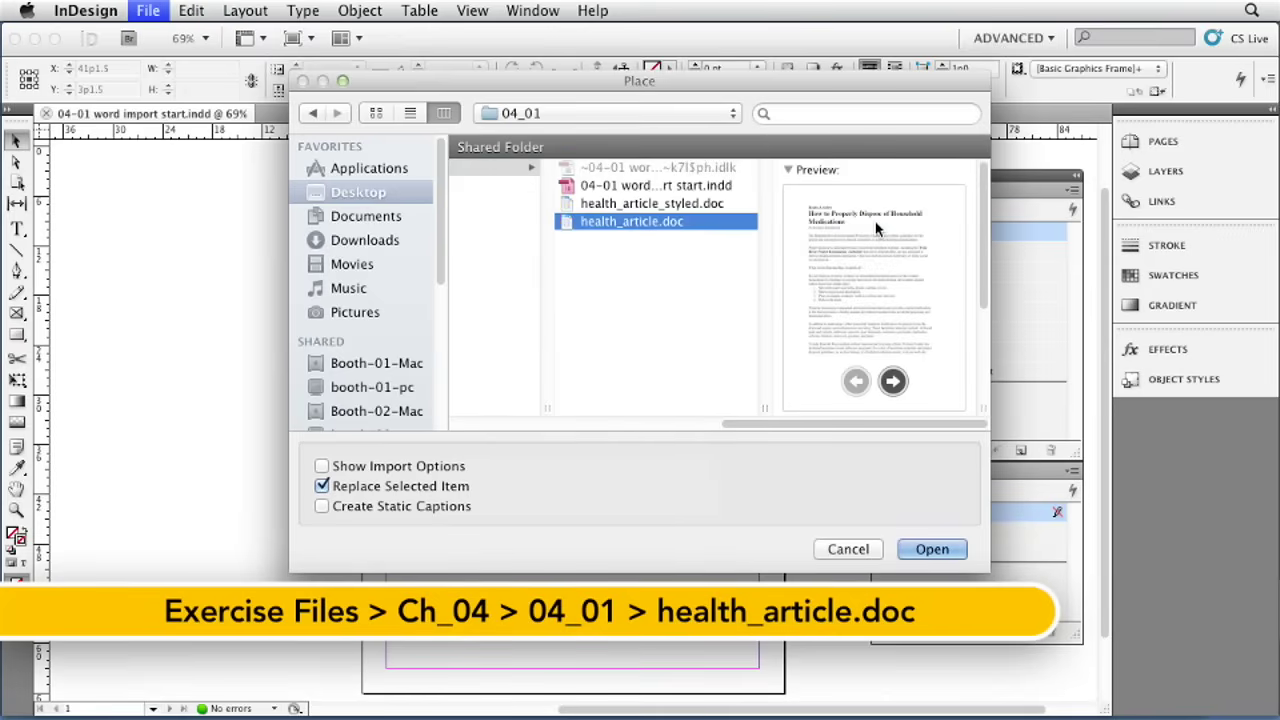
click(321, 467)
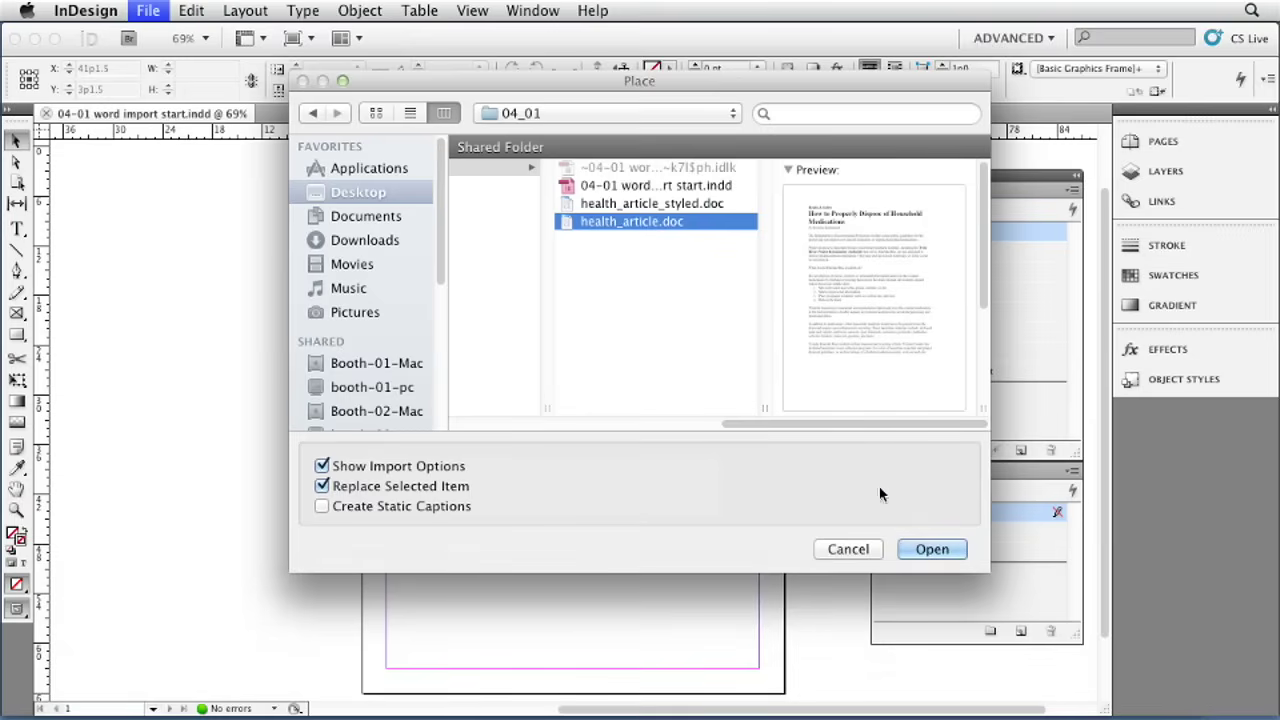
click(926, 549)
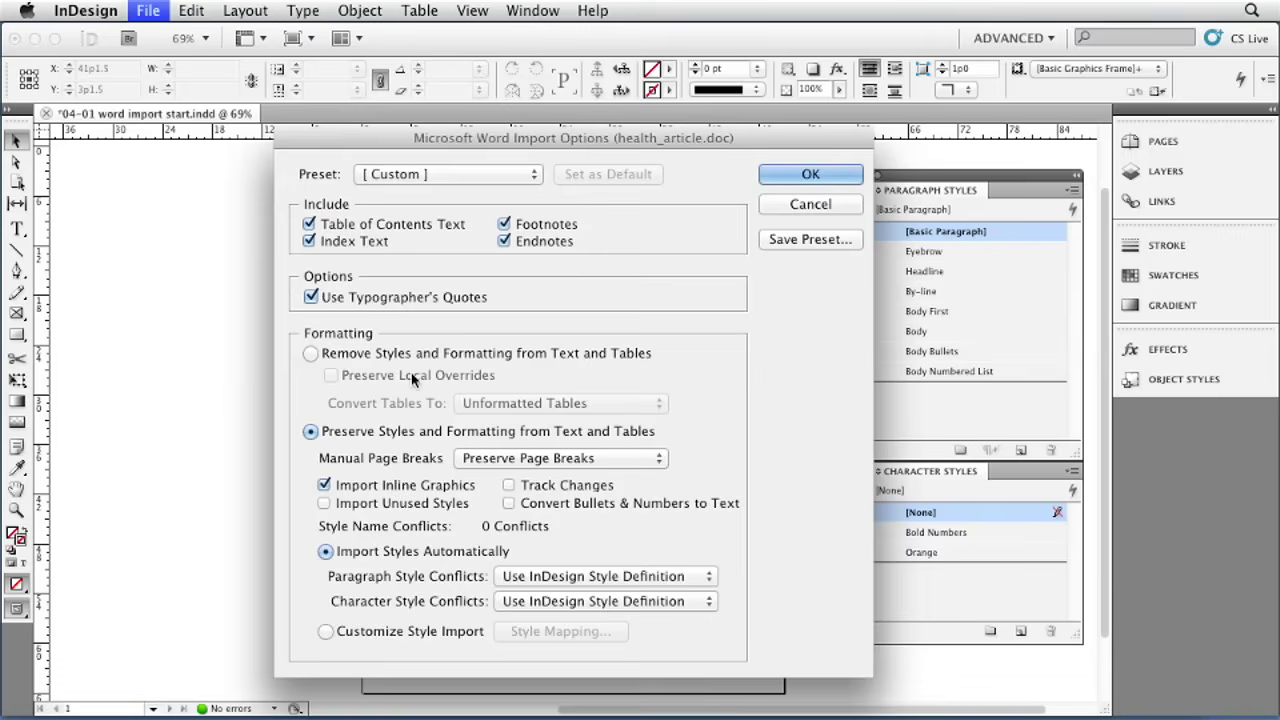
Step: Enable Preserve Local Overrides under Remove Styles and Formatting, then reselect Preserve Styles and Formatting
click(311, 355)
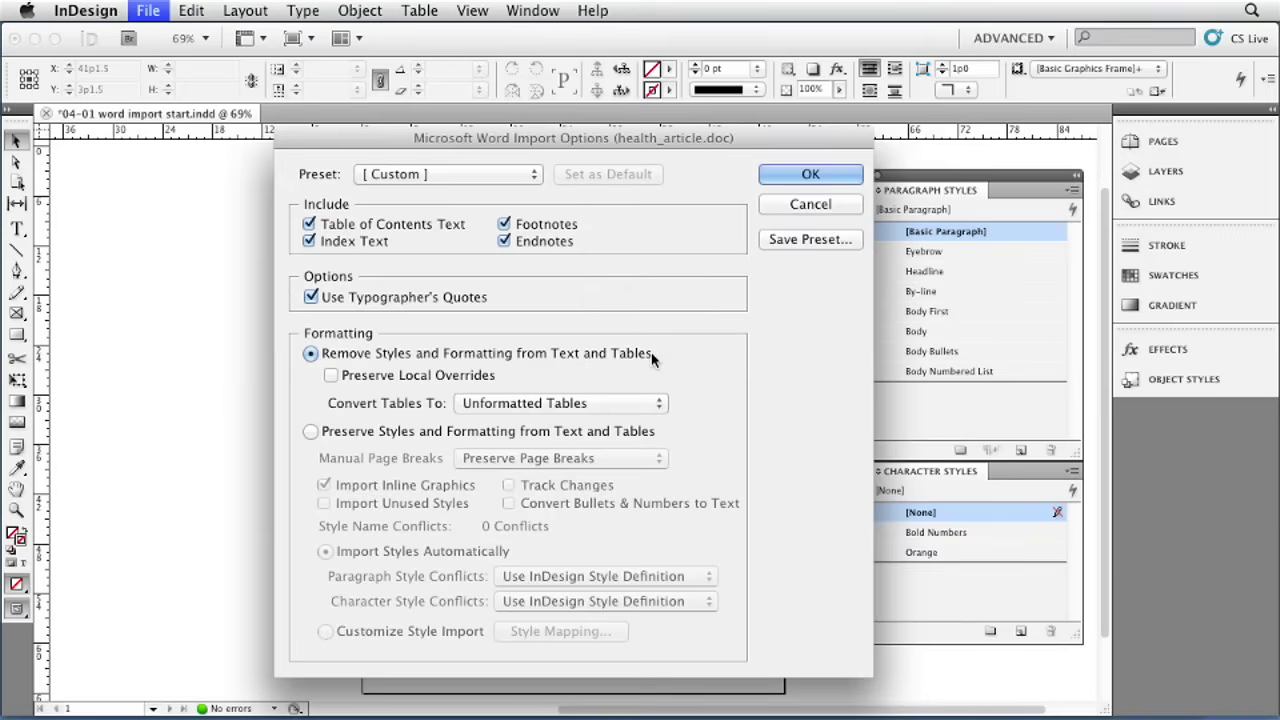
click(332, 378)
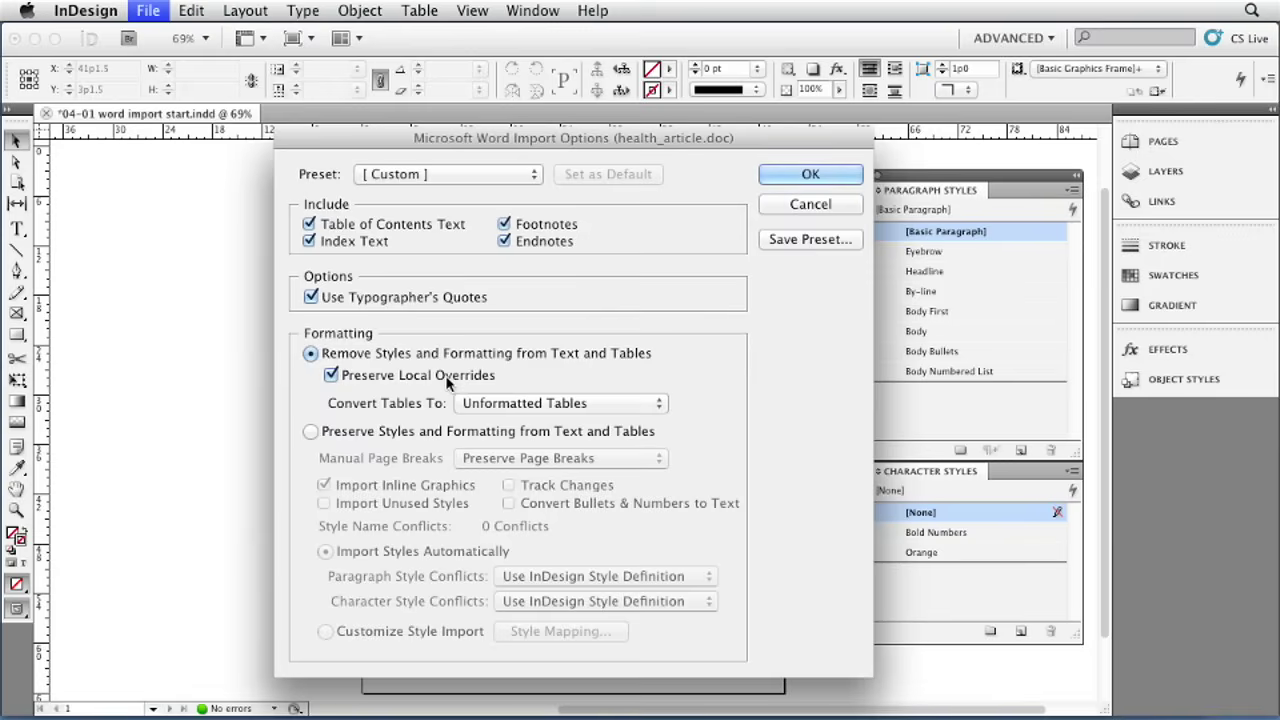
click(310, 432)
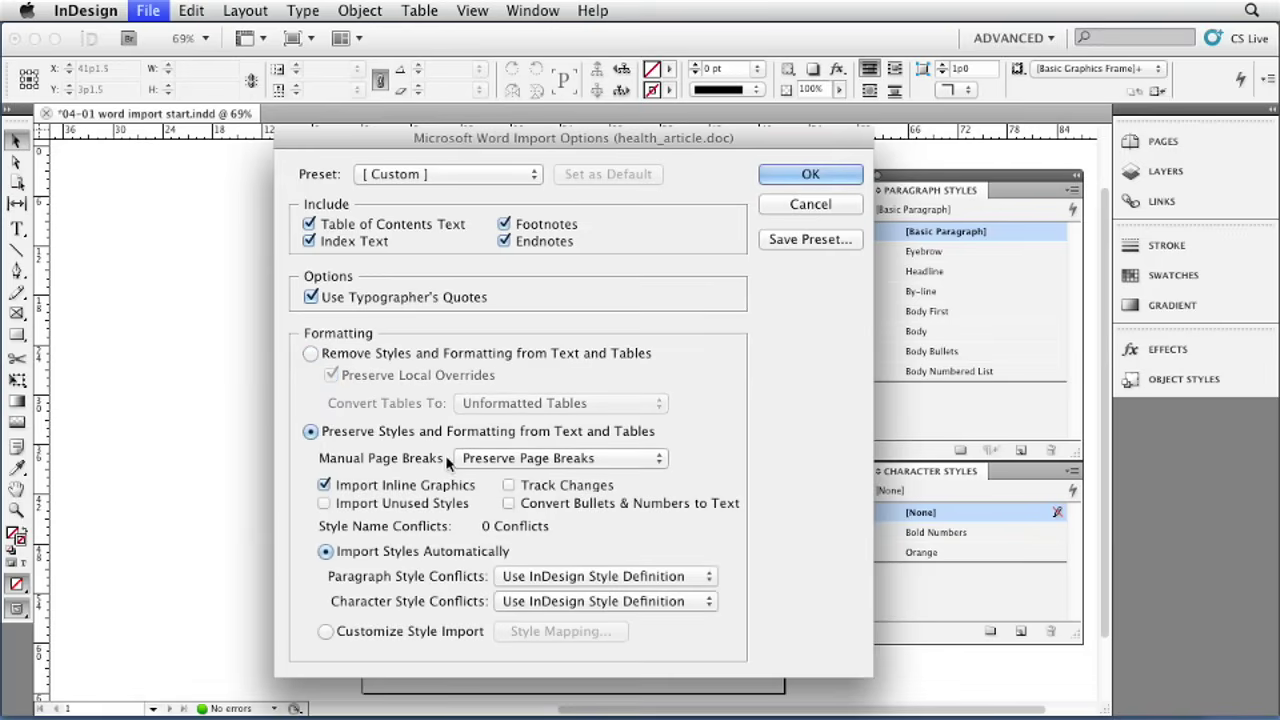
click(625, 460)
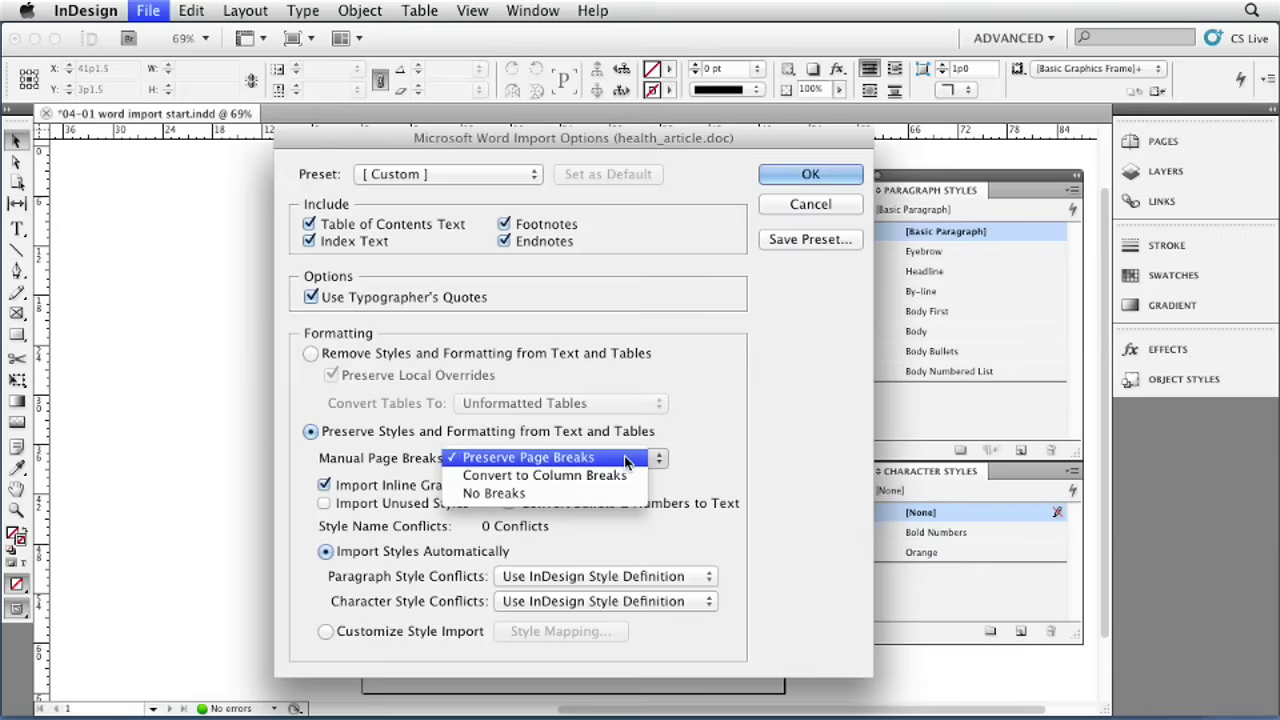
Step: Drop manual page breaks and inline graphics, keep InDesign style definitions, and choose Customize Style Import
click(521, 494)
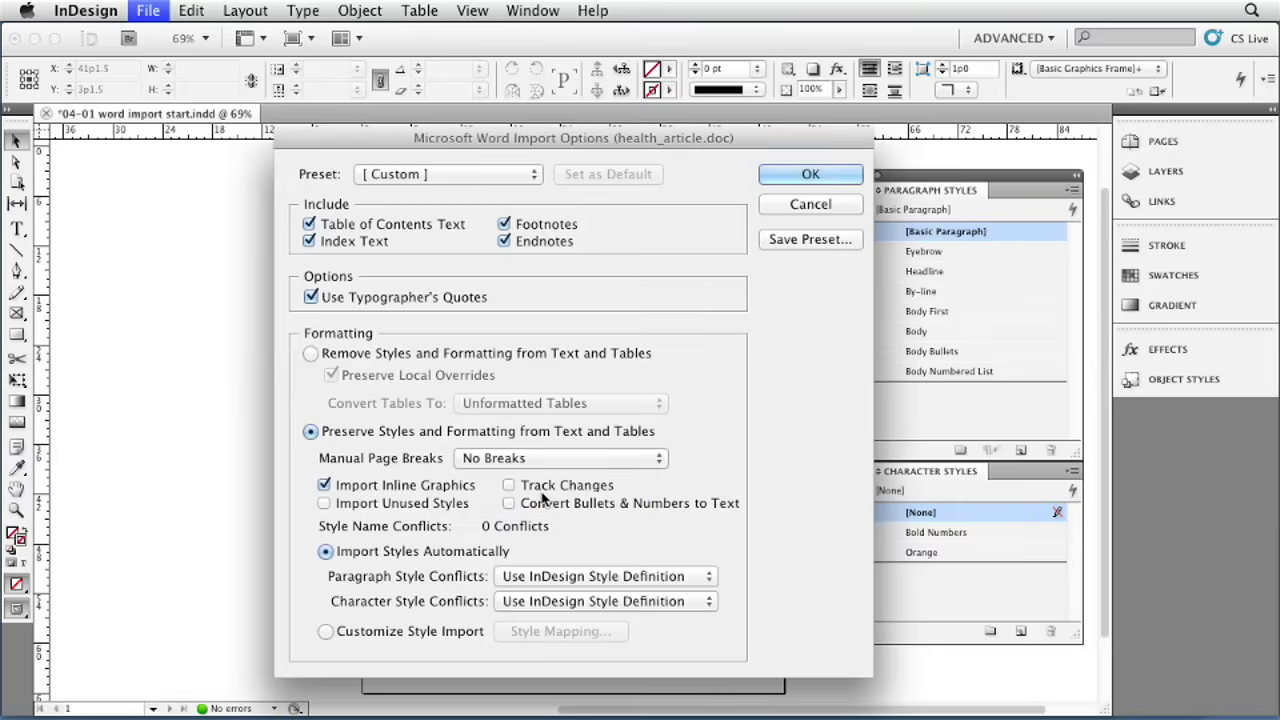
click(324, 486)
click(711, 578)
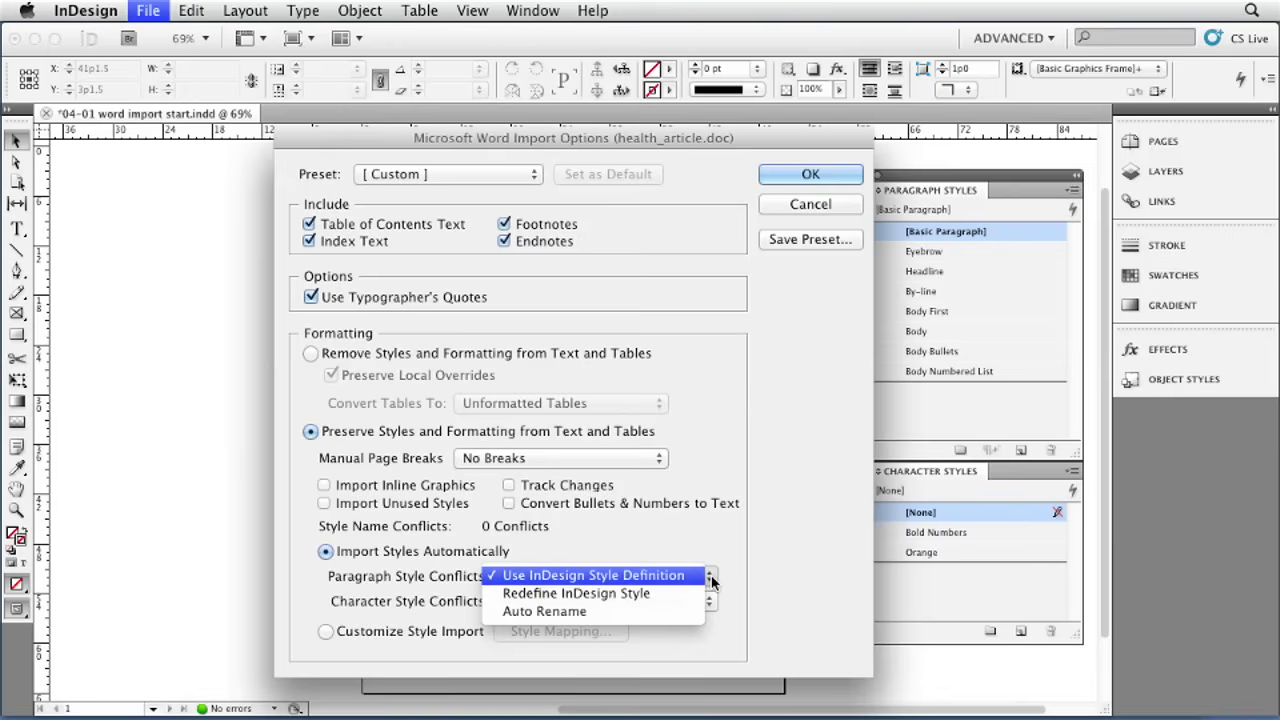
click(749, 582)
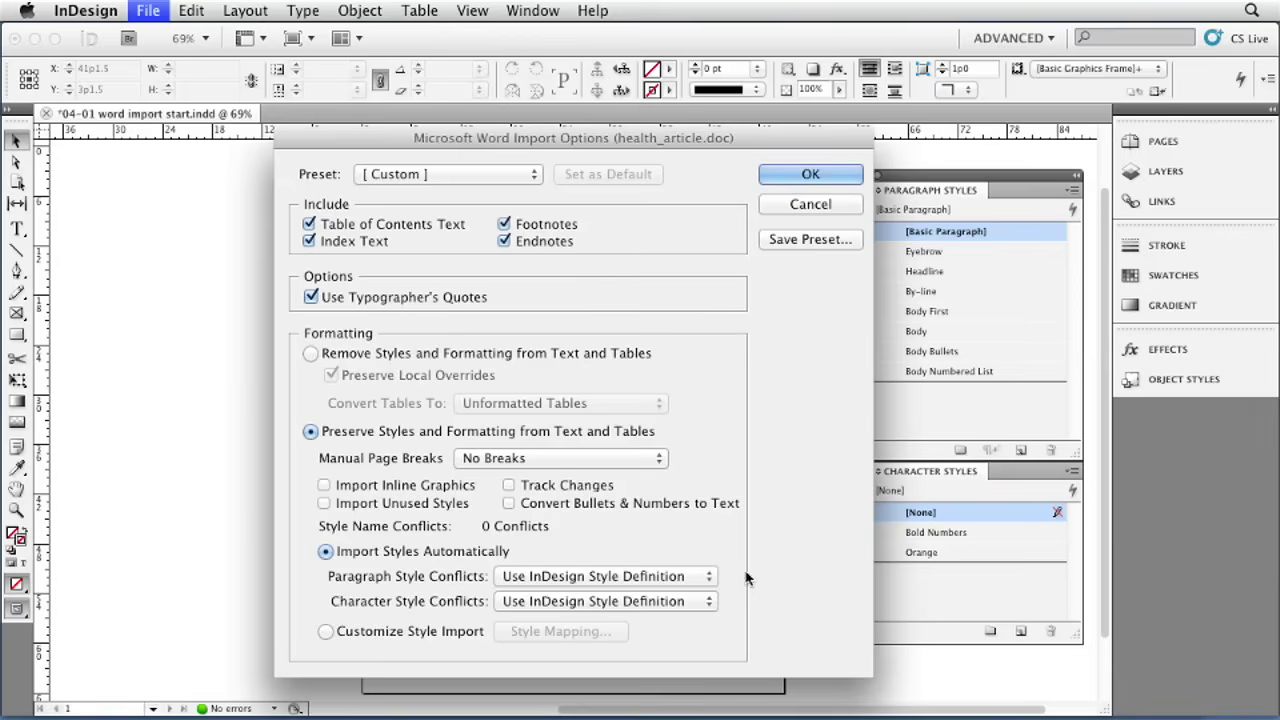
click(326, 633)
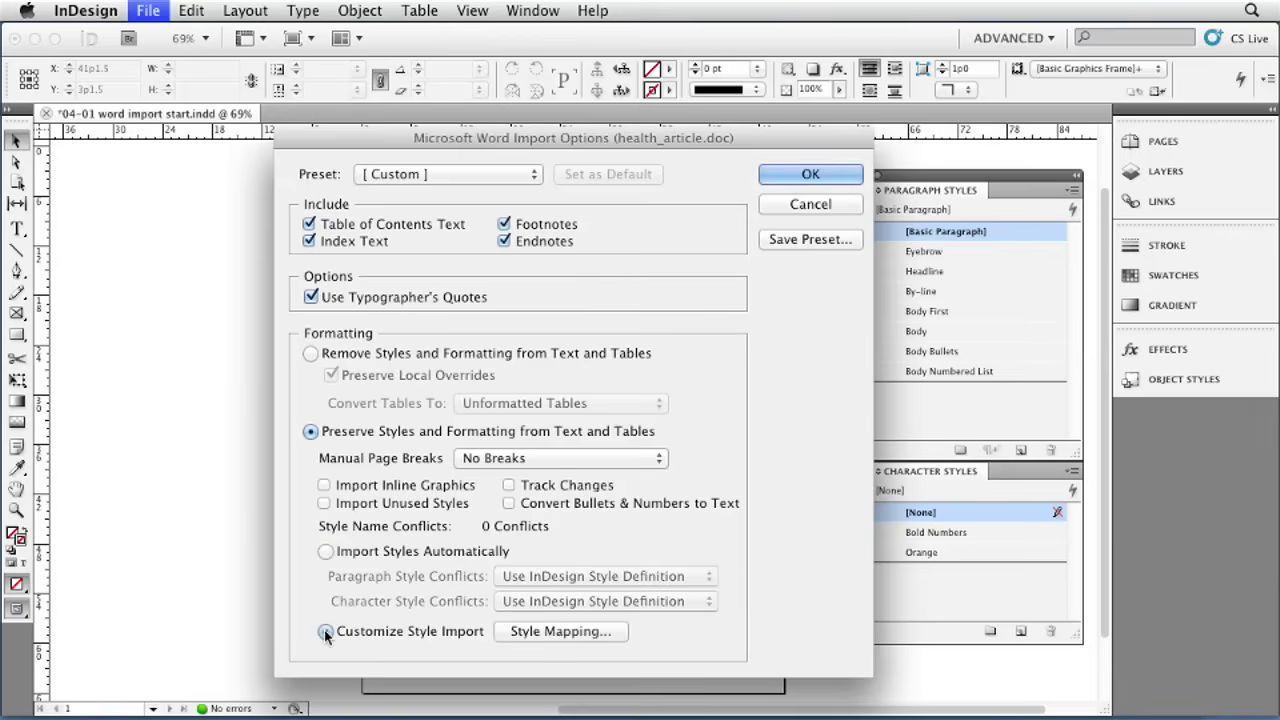
Step: Map Word's Normal to Body and List Paragraph to Body Numbered List, then accept the import
click(558, 633)
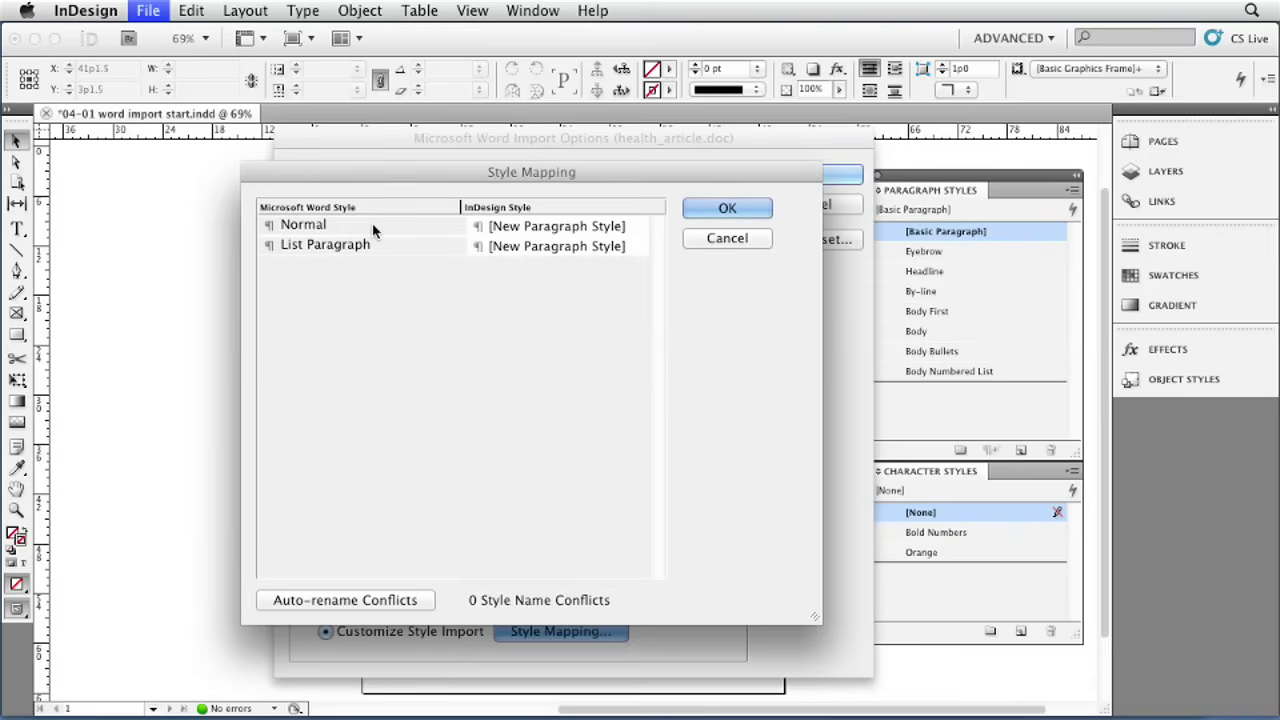
click(622, 226)
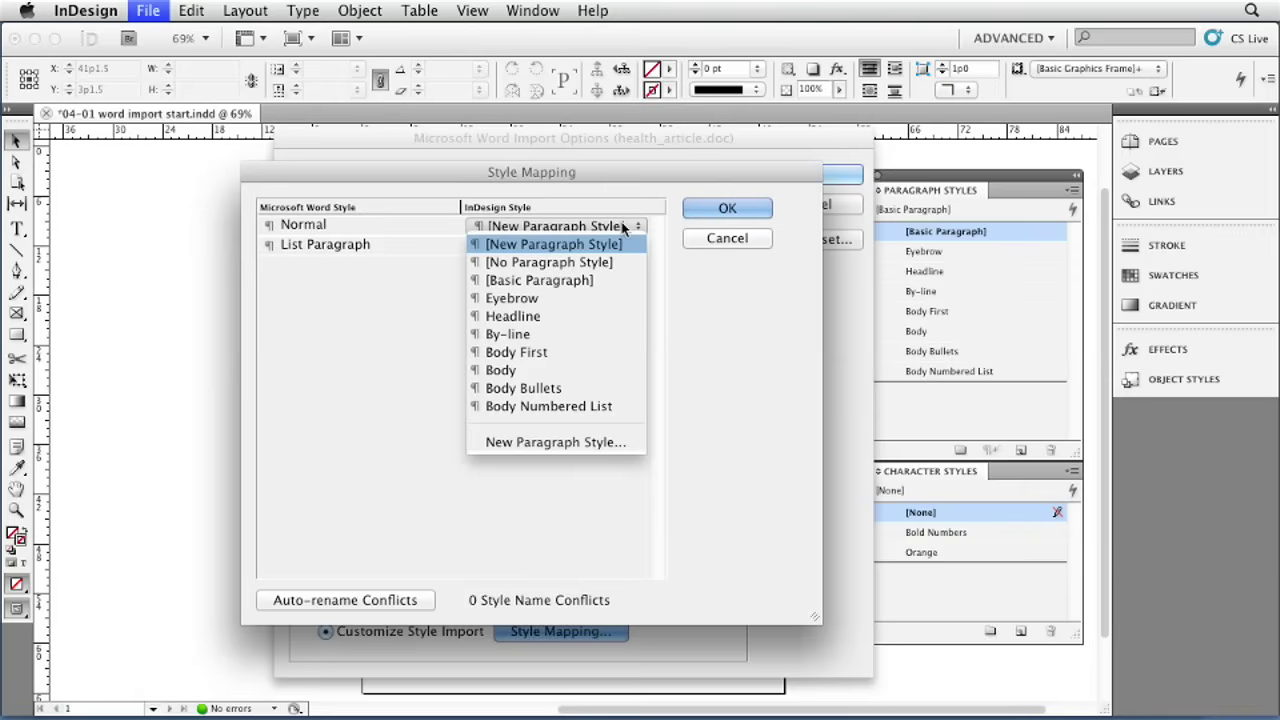
click(564, 369)
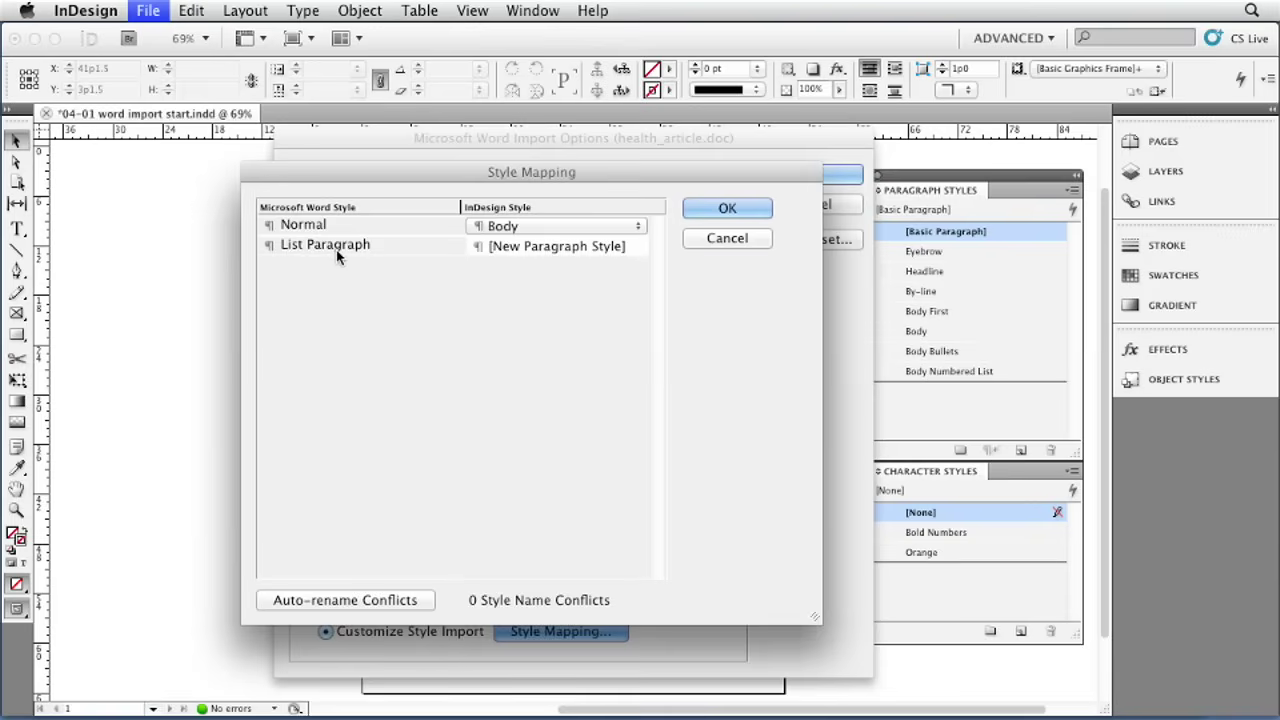
click(594, 248)
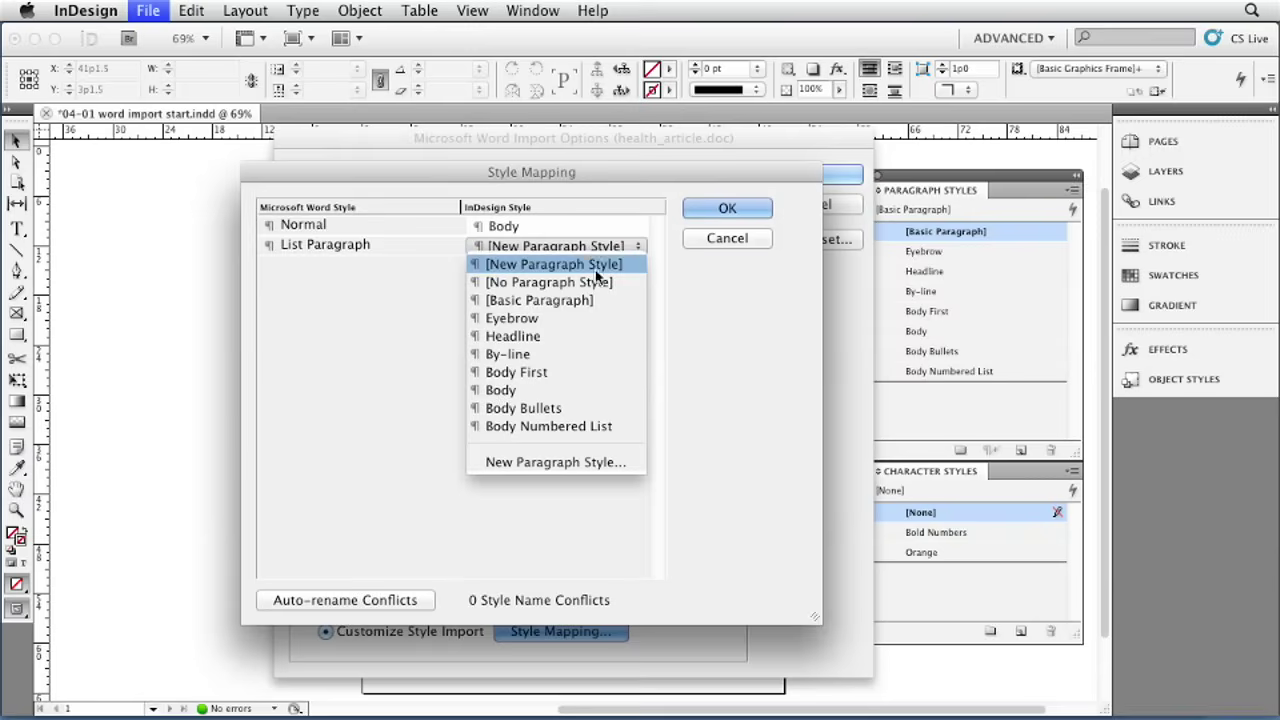
click(598, 428)
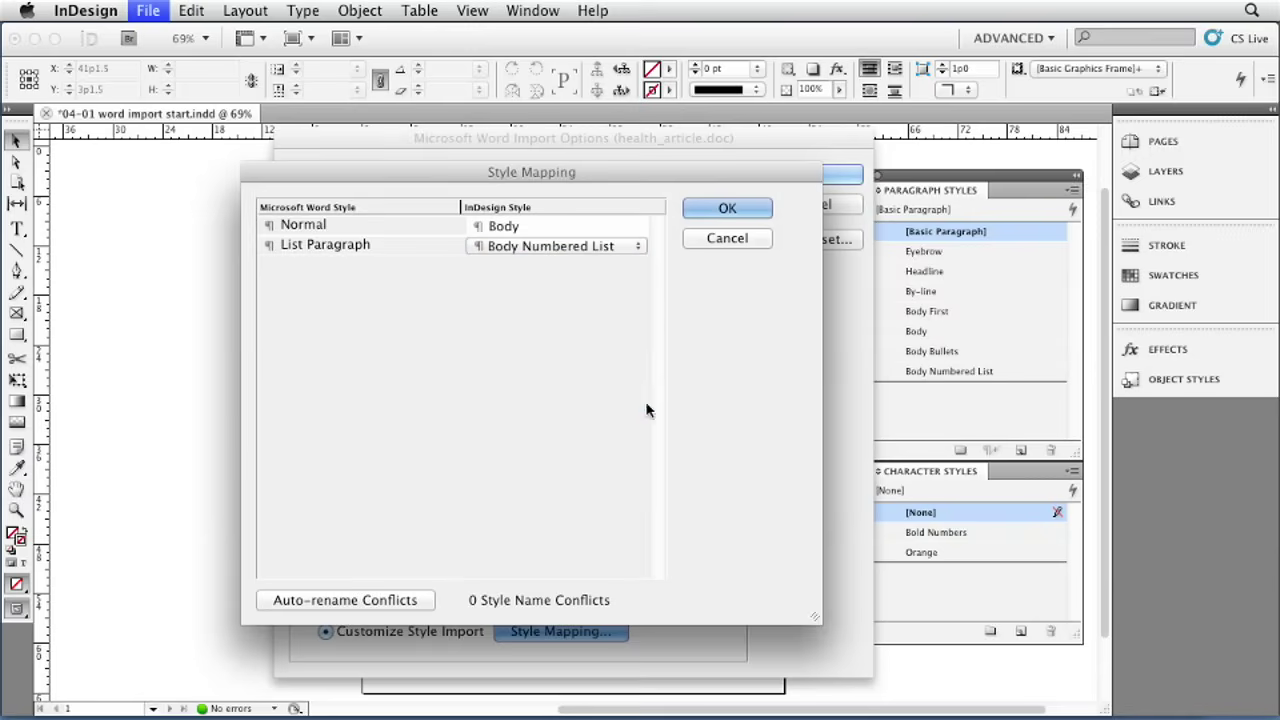
click(722, 238)
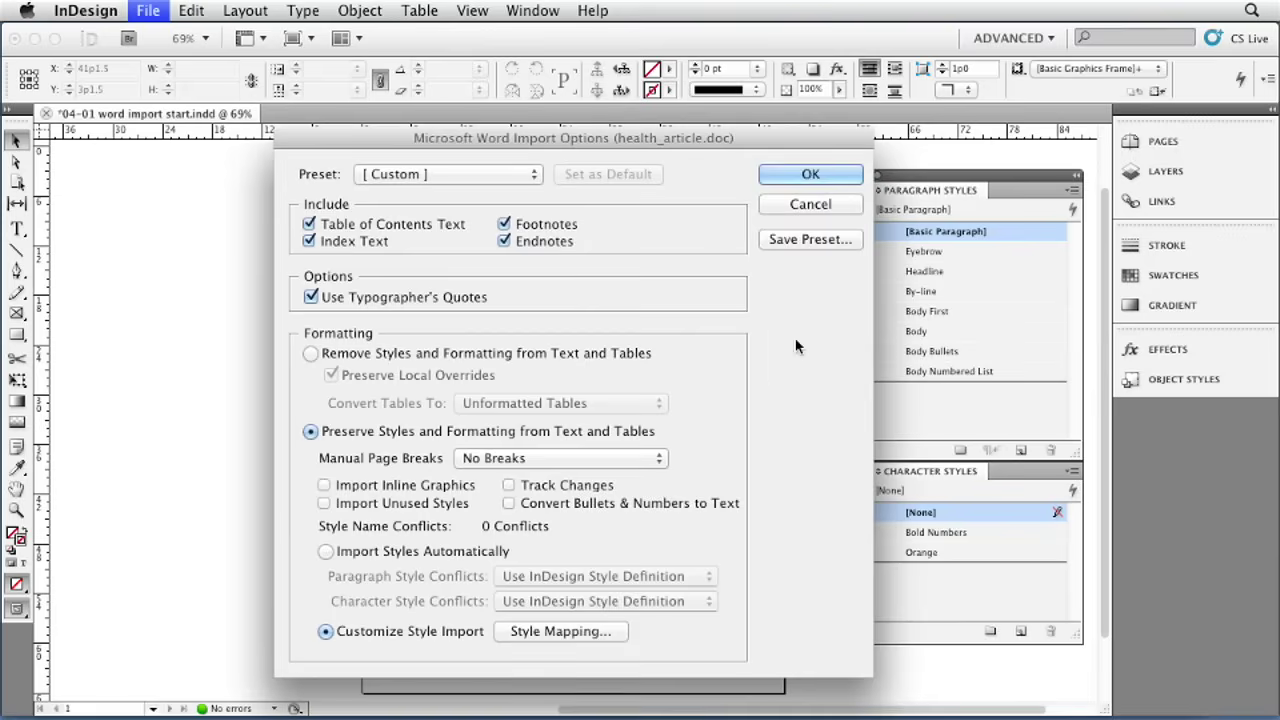
click(810, 176)
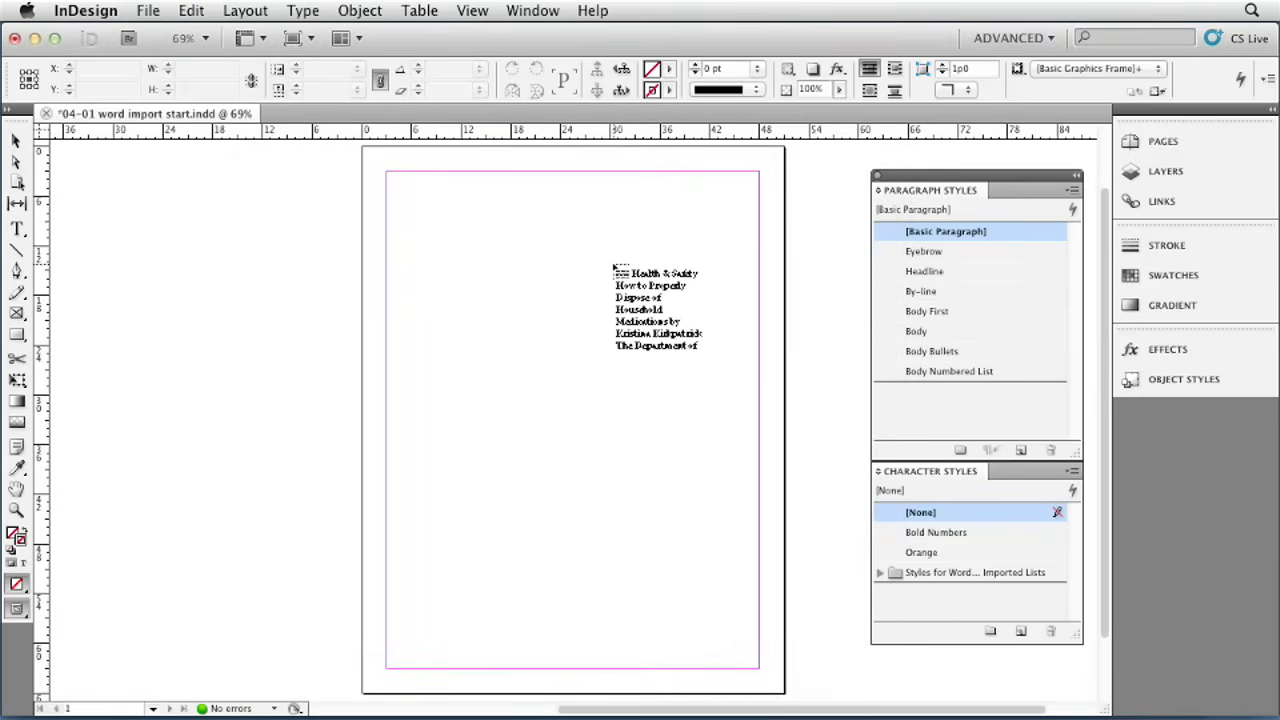
Step: Flow the article into a newly drawn text frame and zoom in on the placed text
drag(456, 230, 686, 578)
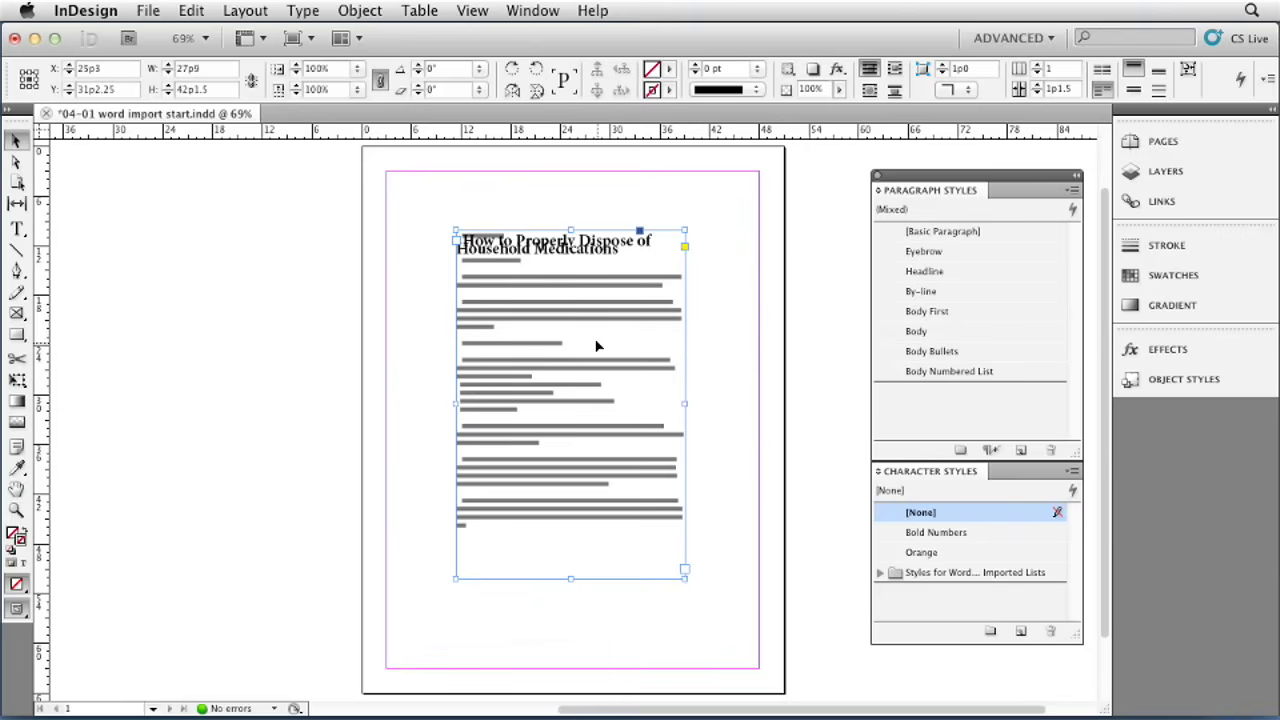
key(z)
drag(421, 199, 724, 436)
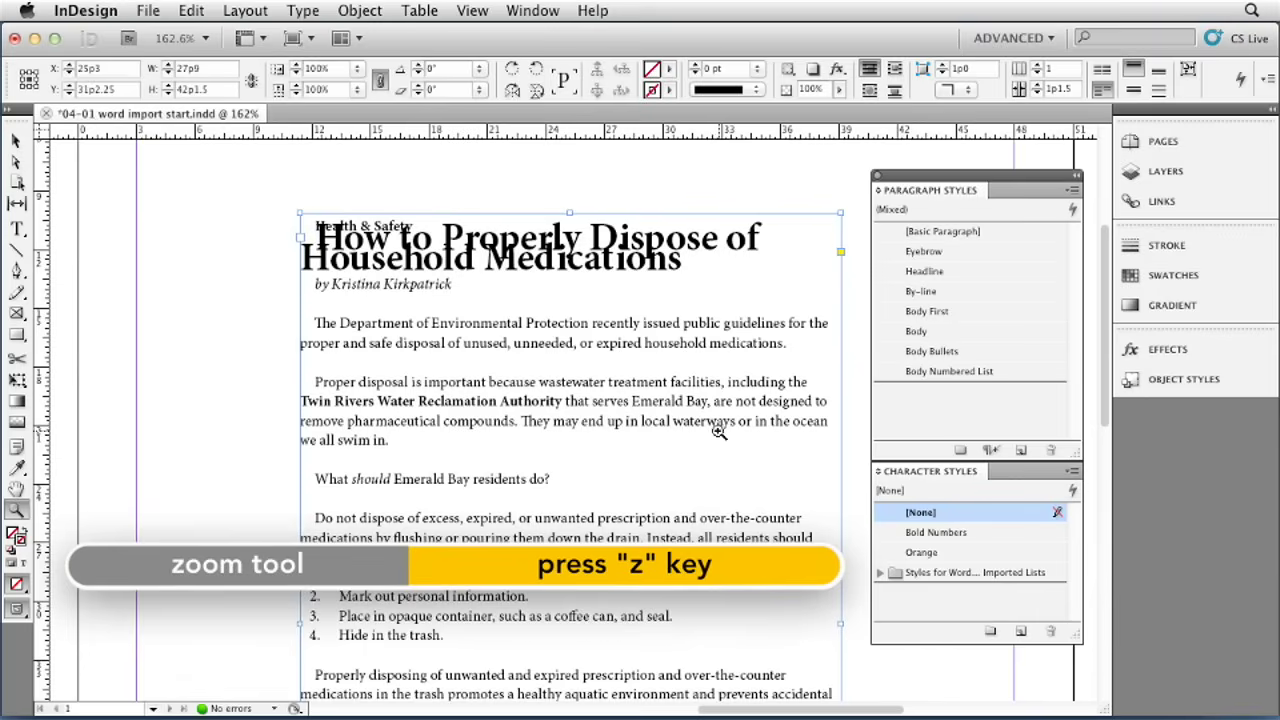
key(v)
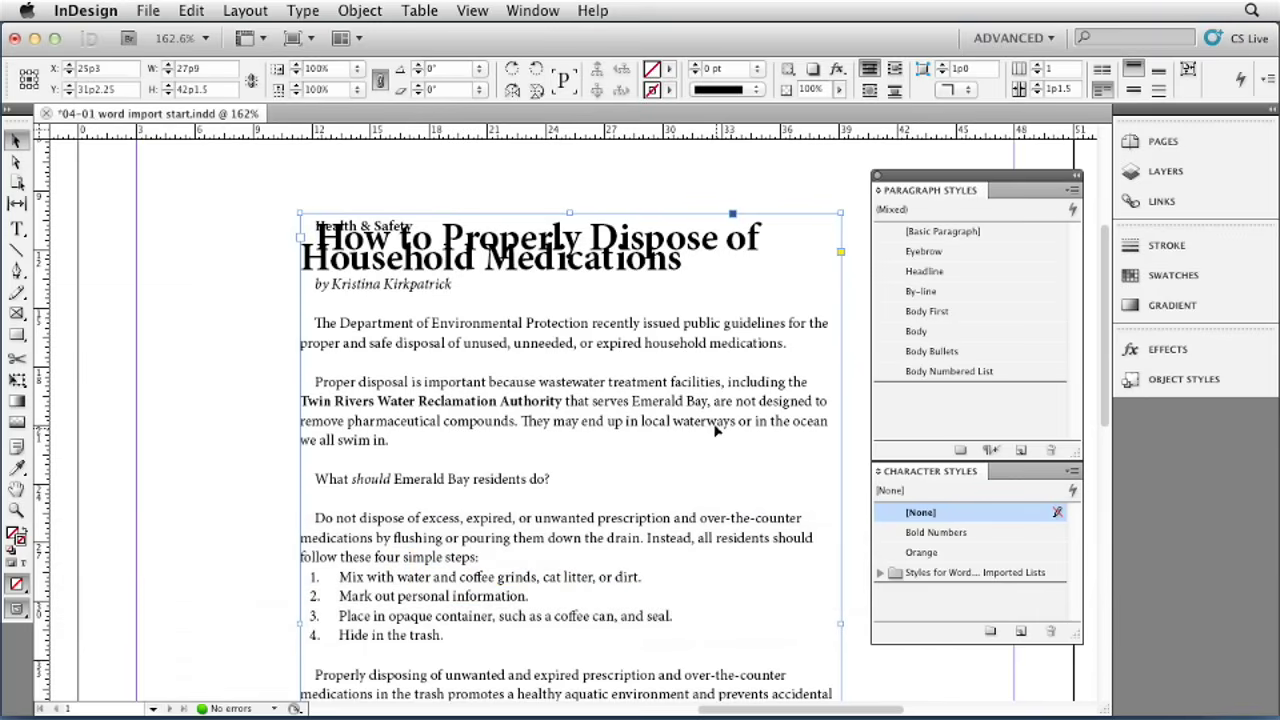
triple_click(557, 340)
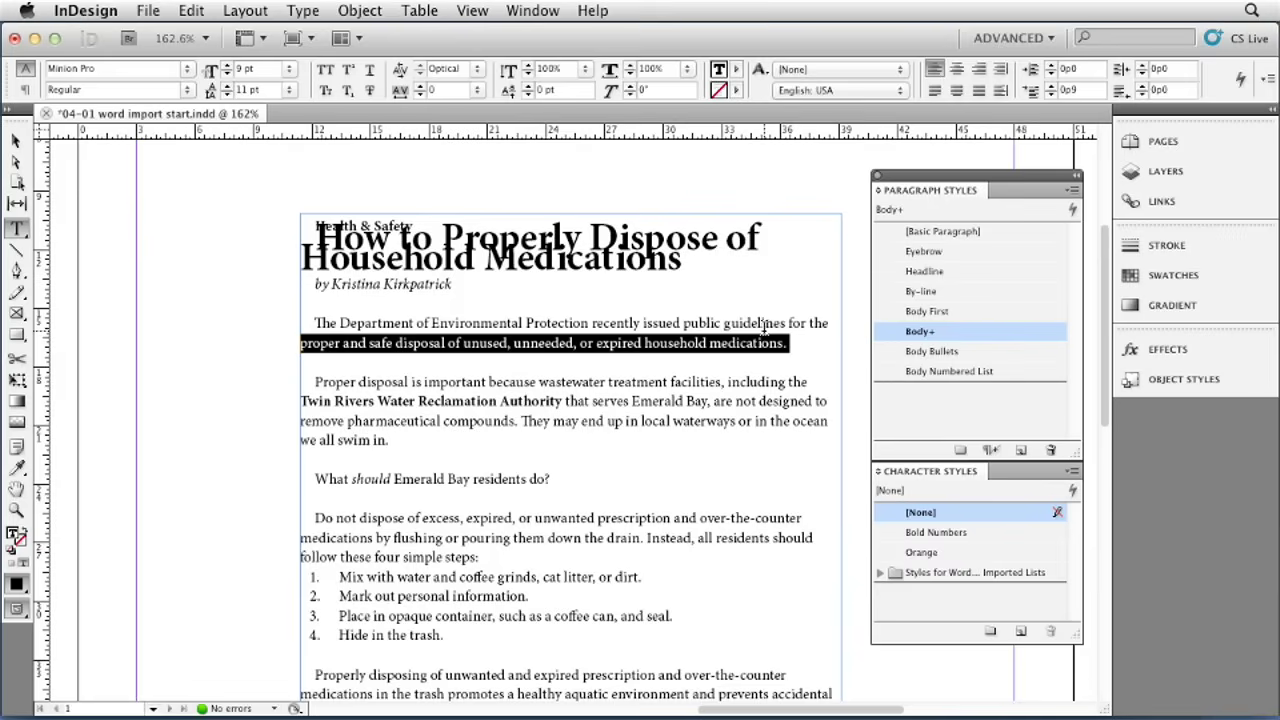
mouse_move(910, 333)
drag(344, 401, 496, 400)
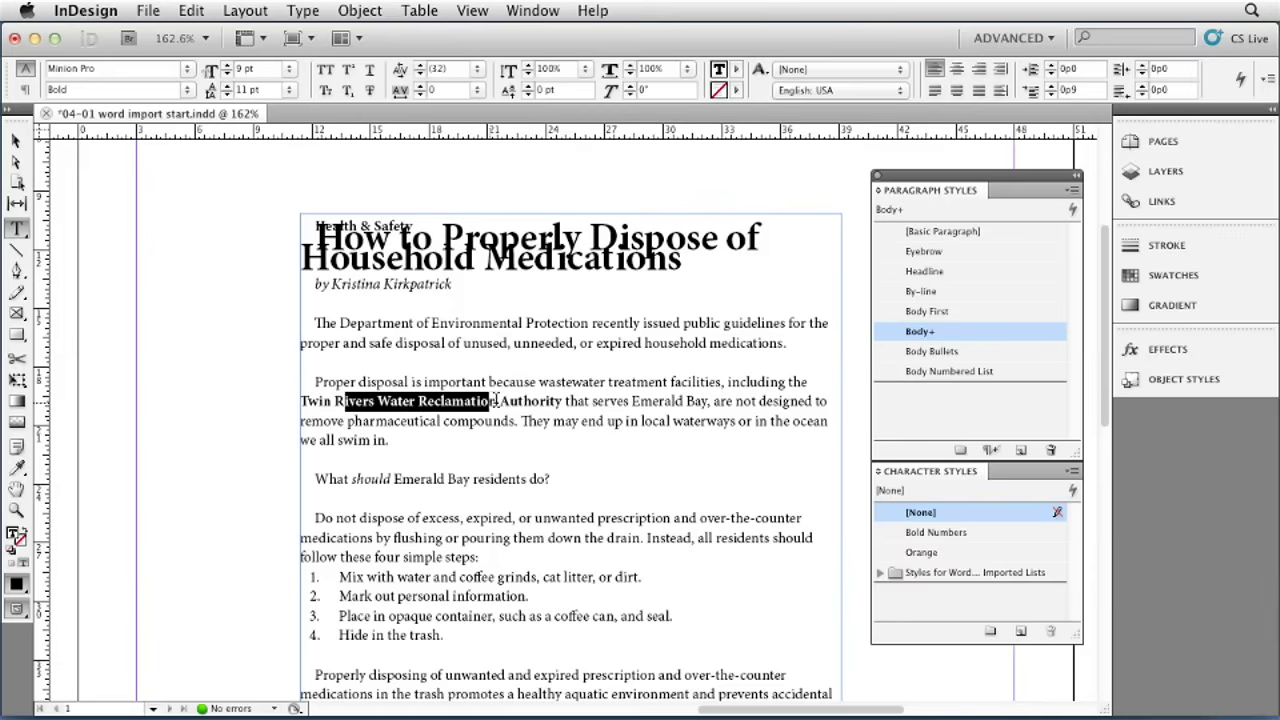
drag(356, 479, 381, 479)
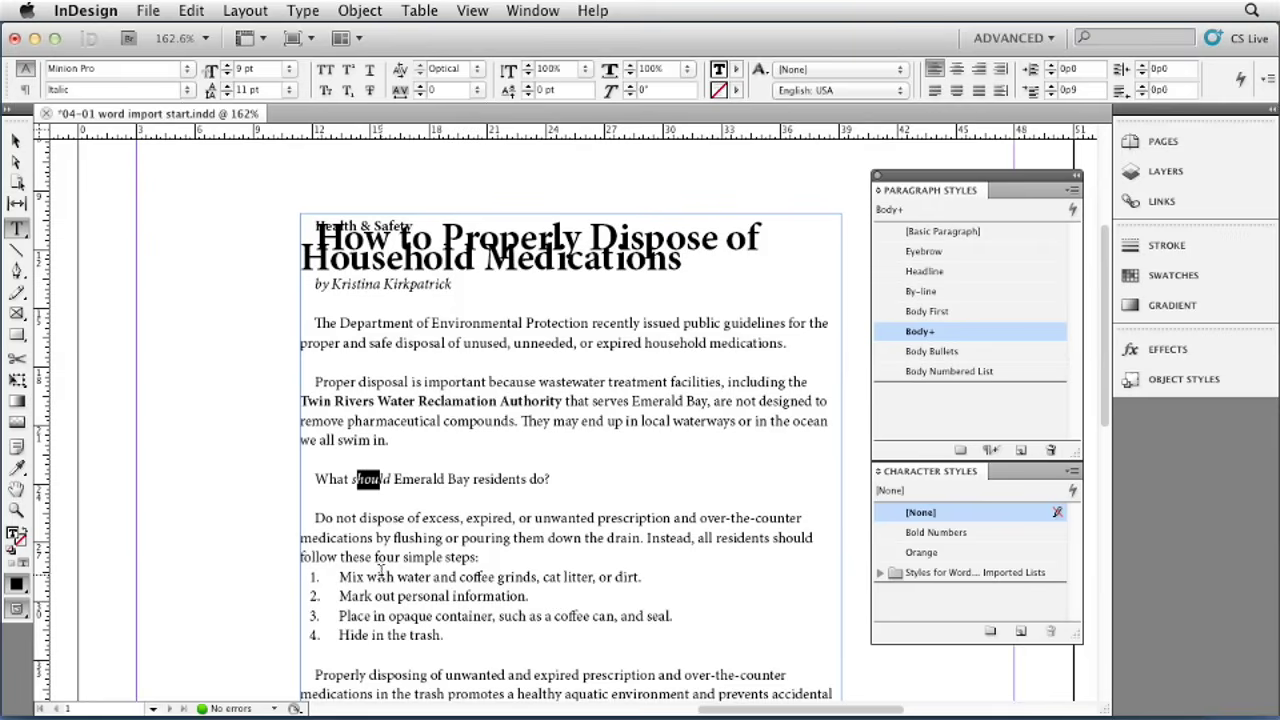
drag(380, 573, 442, 636)
click(487, 636)
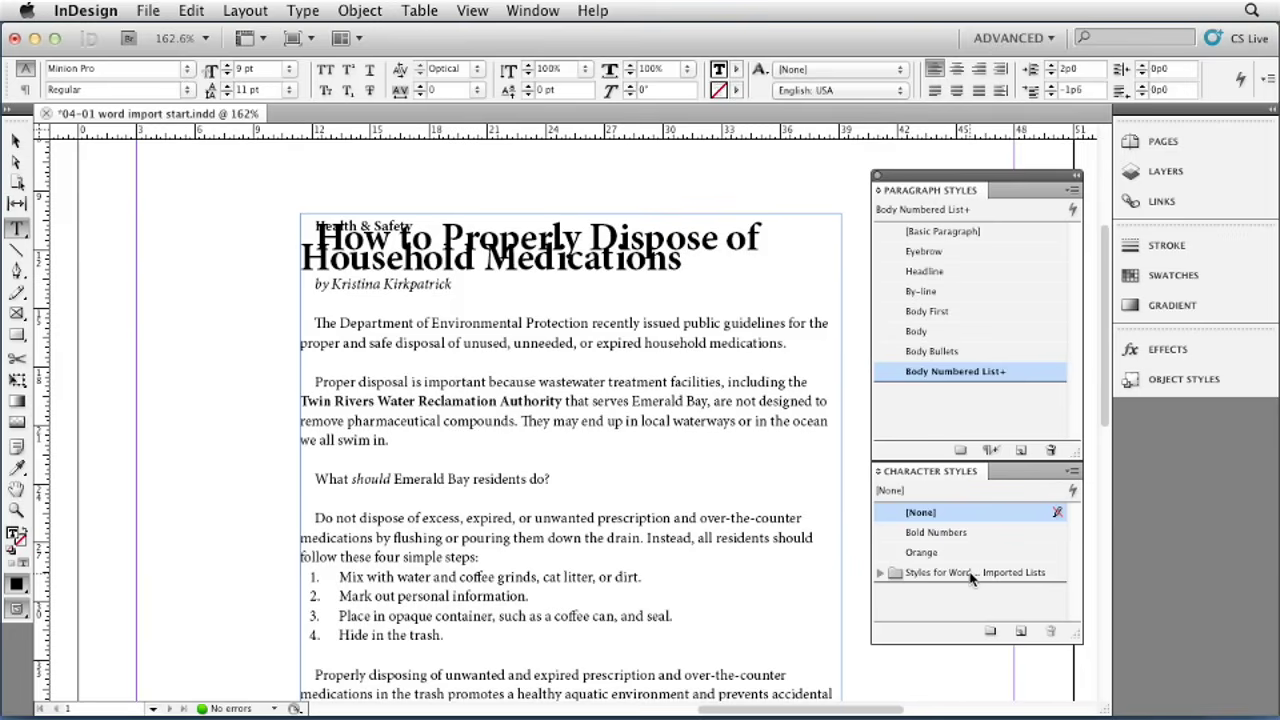
Step: Expand the Styles for Word Imported Lists group to reveal Word Imported List Style1
click(880, 574)
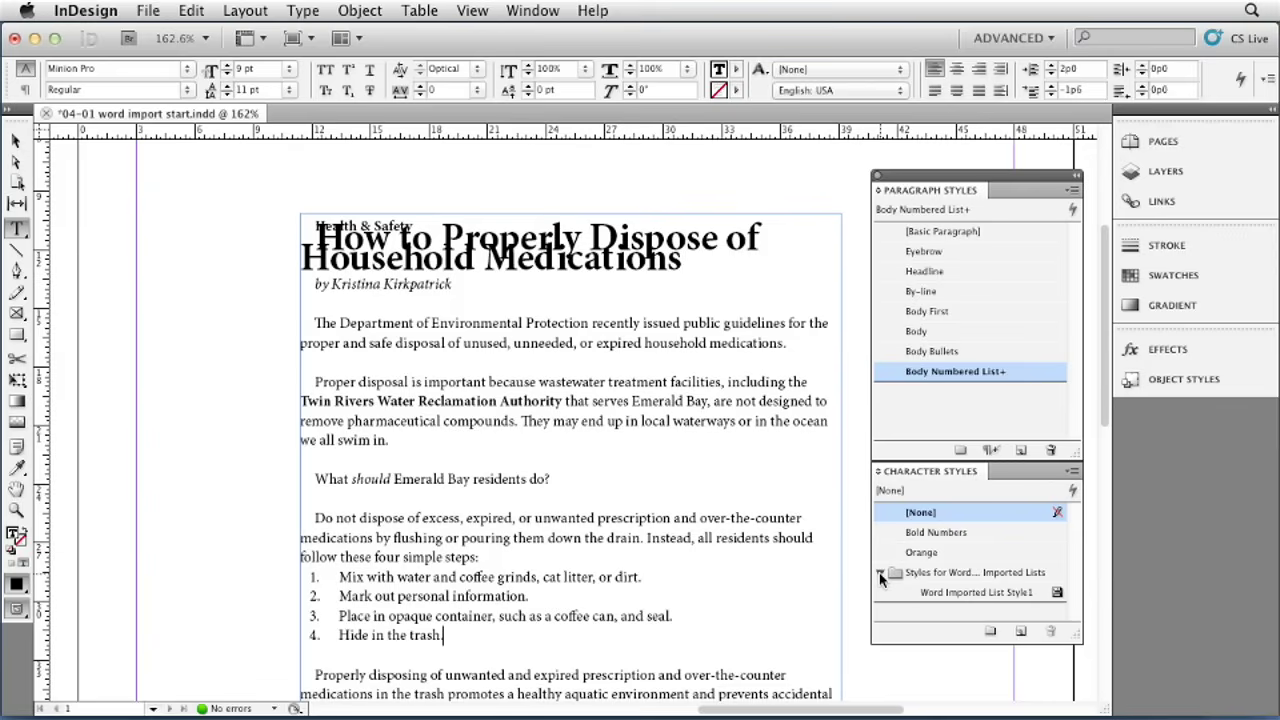